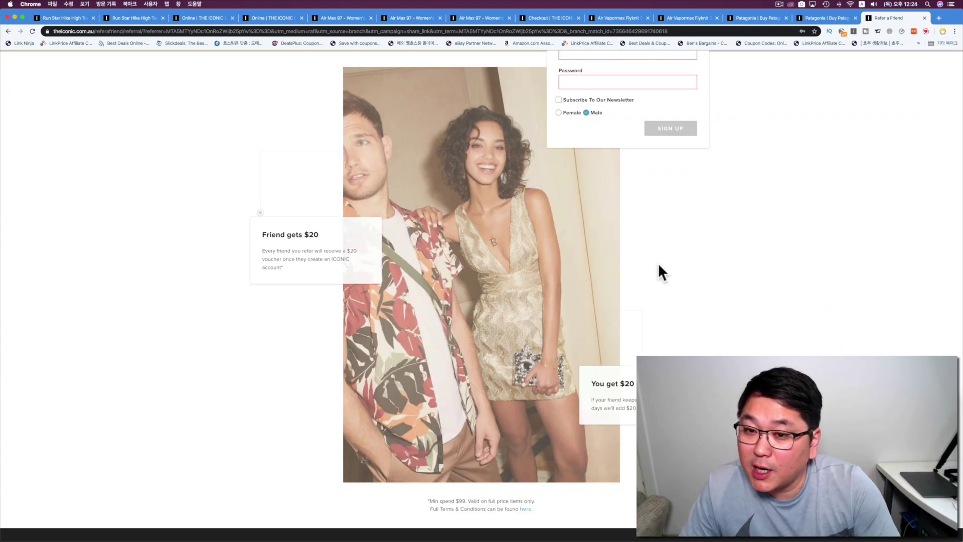
Close the old checkout tab, leaving the Air Max 97 Women's product page.
scroll(658, 261, down, 3)
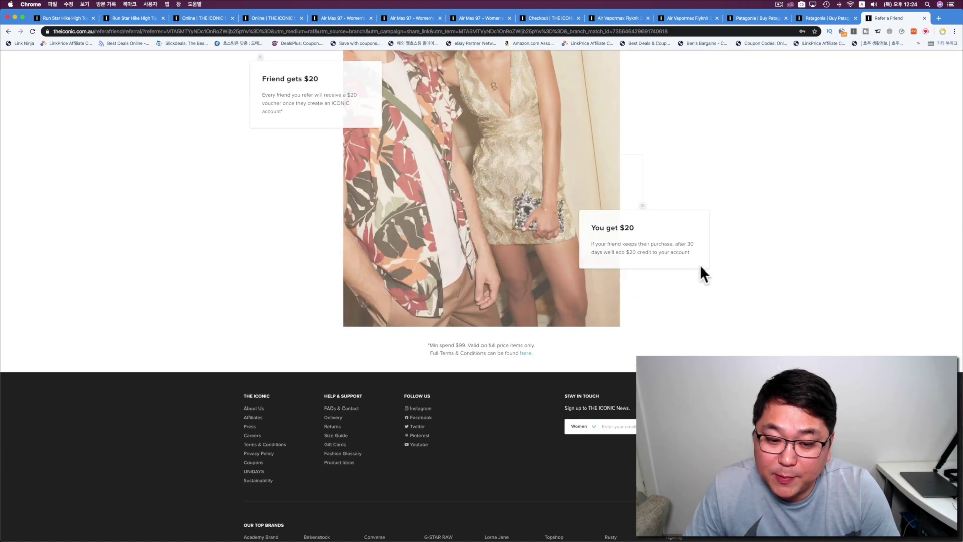
scroll(700, 266, up, 3)
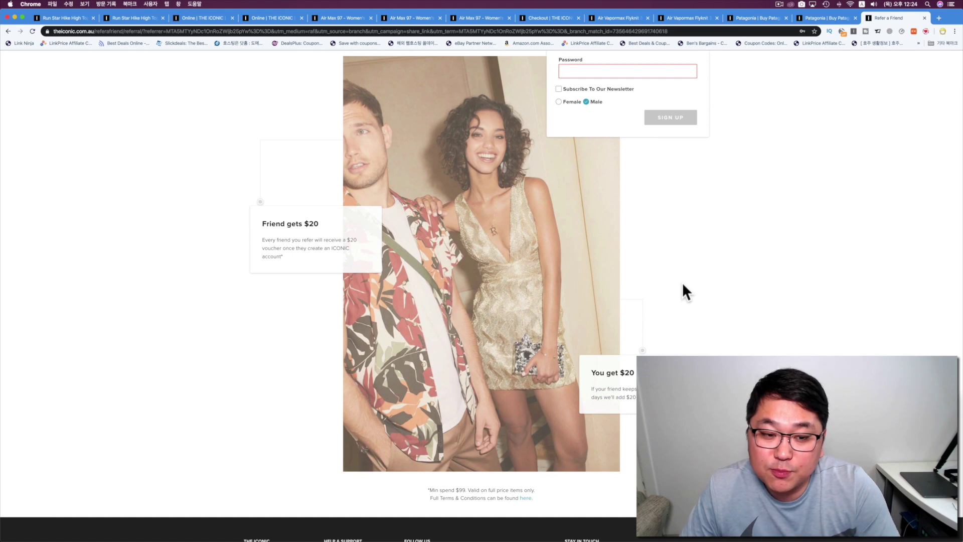
scroll(685, 291, up, 4)
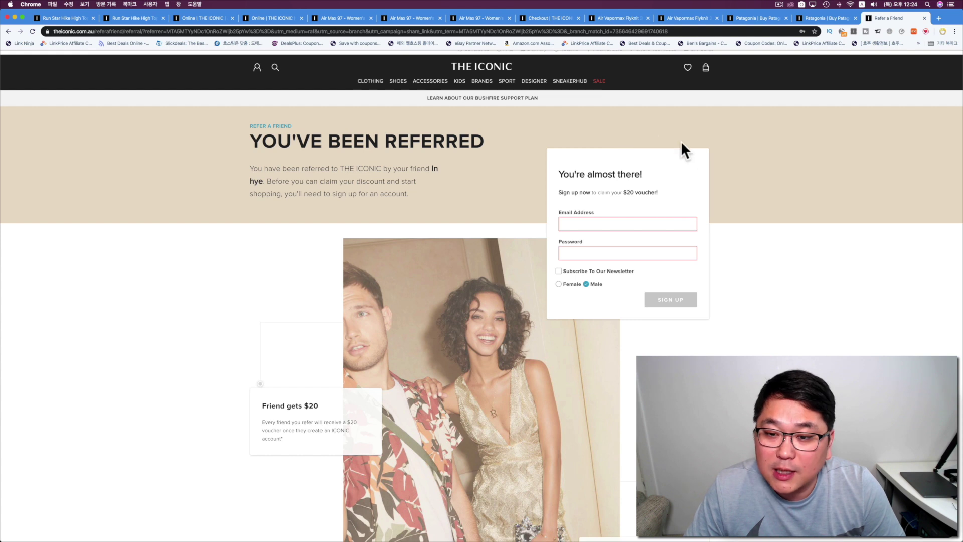
click(543, 19)
key(super+w)
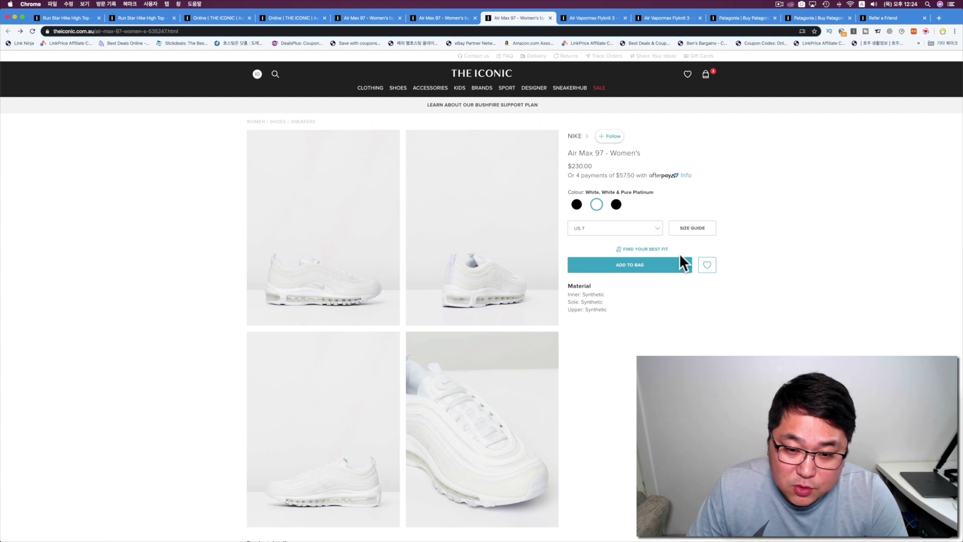
Add the US 7 Air Max 97 to the bag and reach checkout with $60 credit, $170 total.
click(650, 229)
click(600, 331)
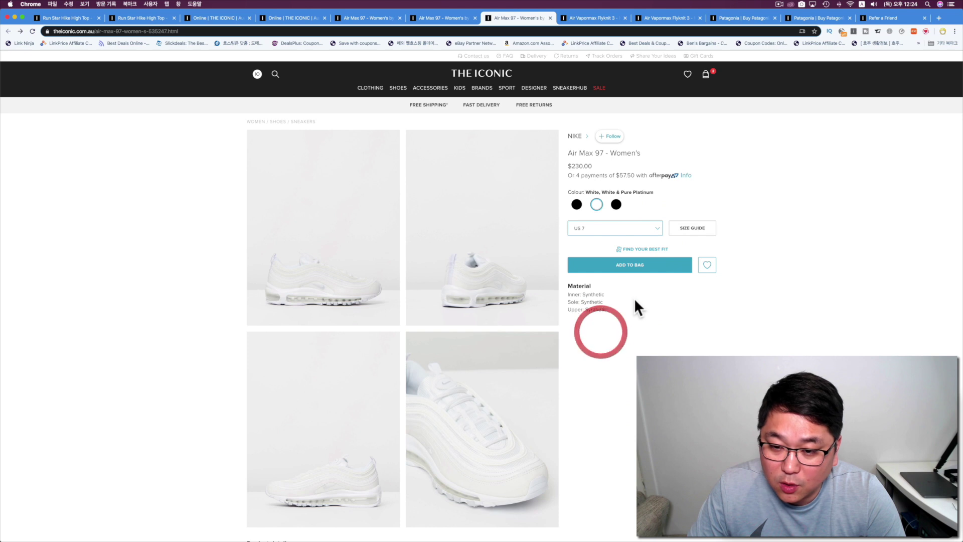
click(628, 265)
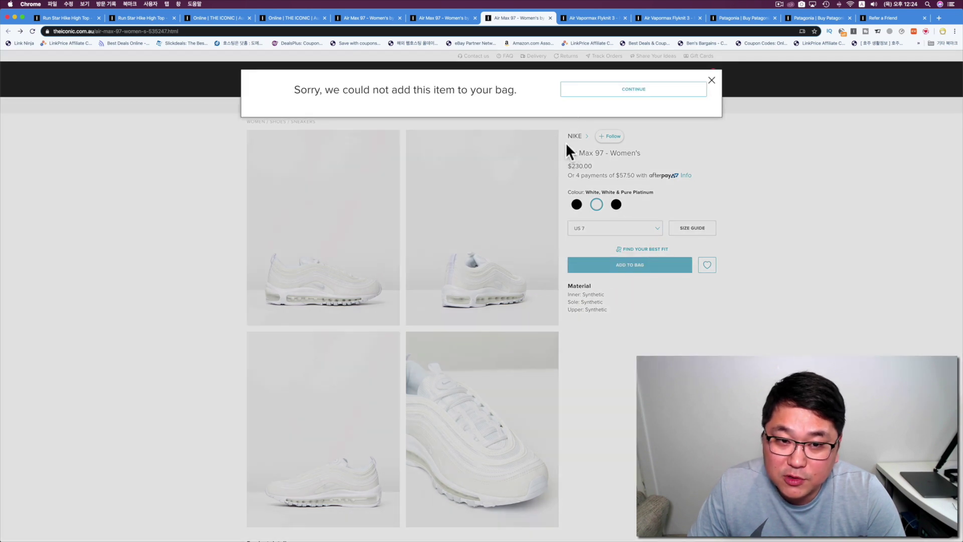
click(674, 88)
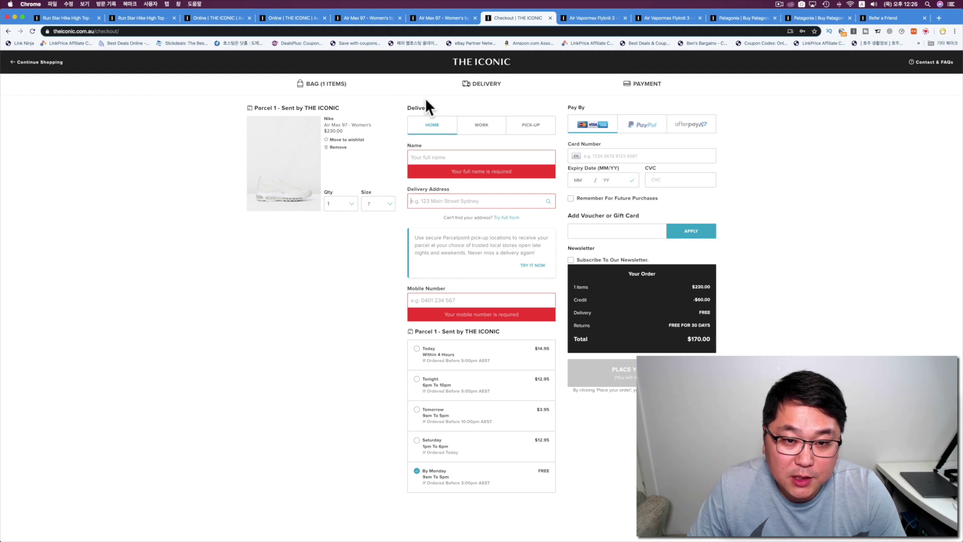
click(433, 133)
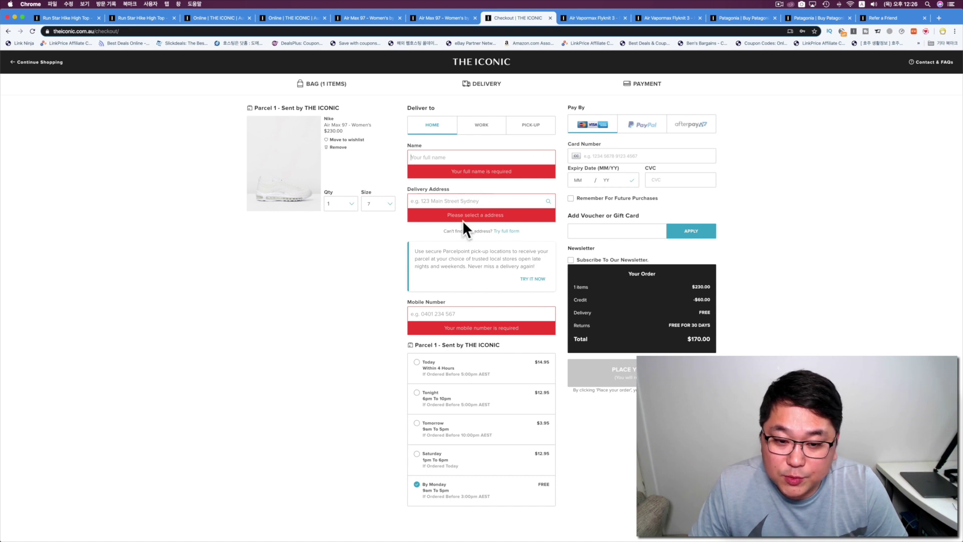
click(937, 19)
Go to naver.com and search for 호주 배대지.
text(naver.)
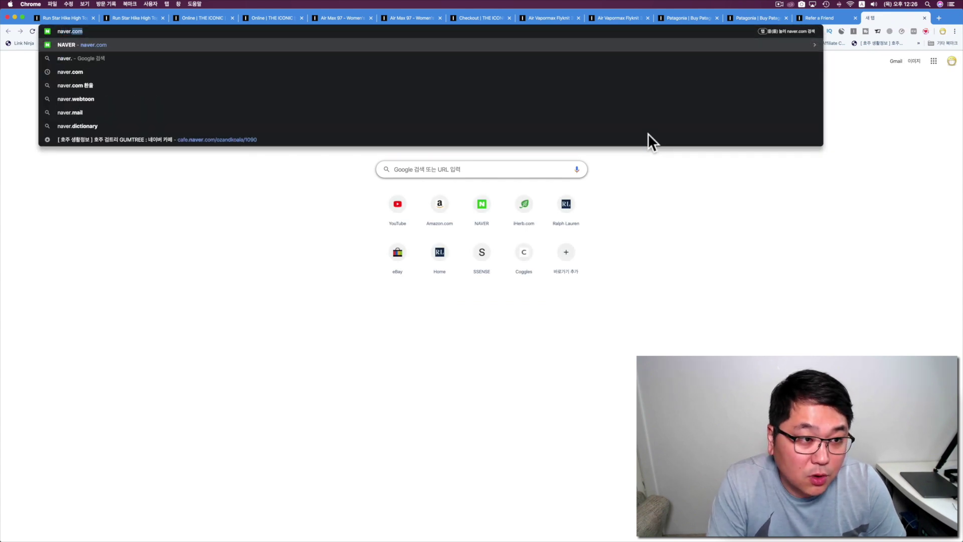
key(Return)
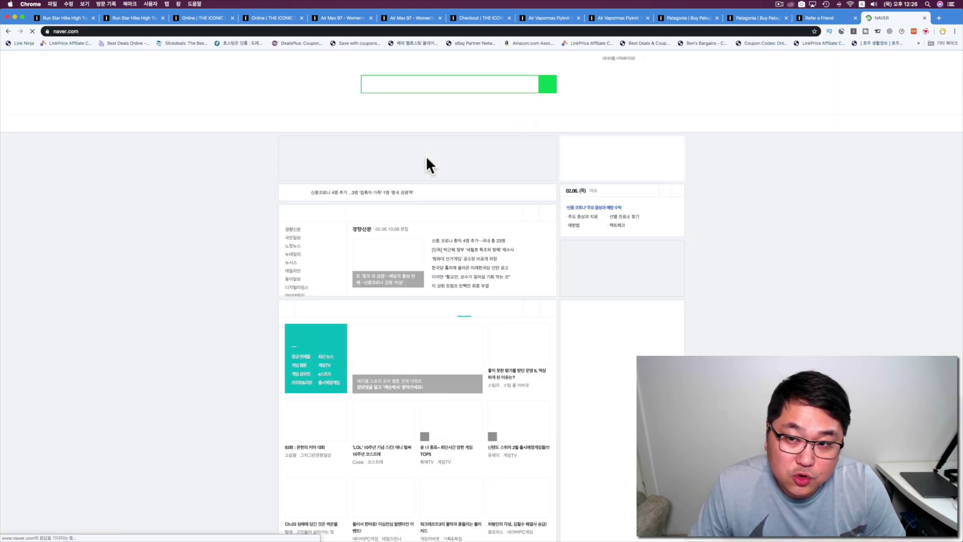
text(g)
click(382, 85)
text(hw)
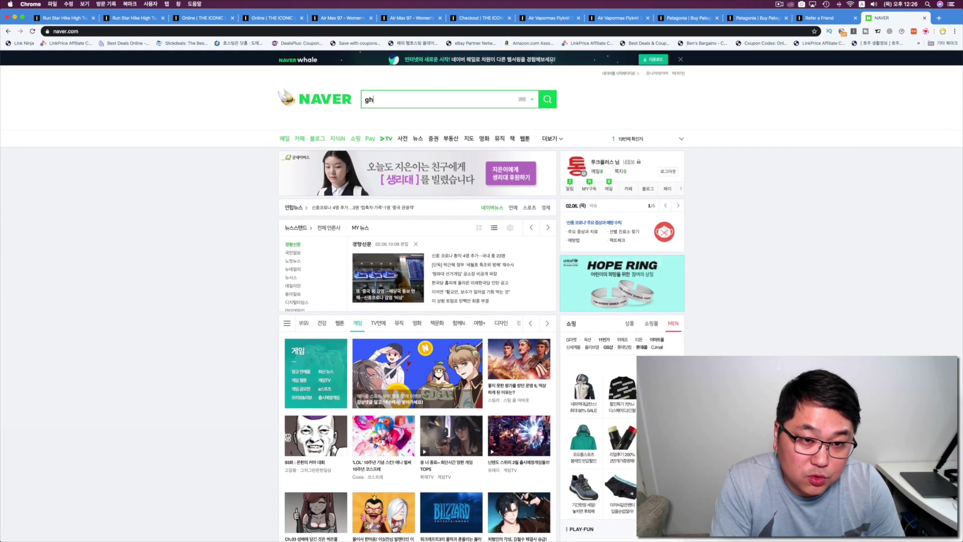
key(BackSpace)
key(BackSpace)
key(BackSpace)
text(호주 배송)
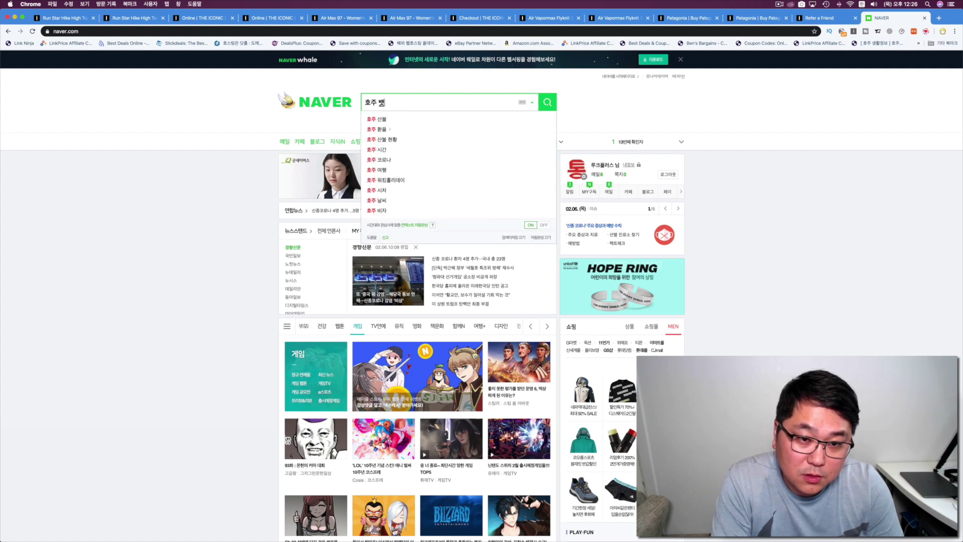
key(BackSpace)
key(BackSpace)
key(BackSpace)
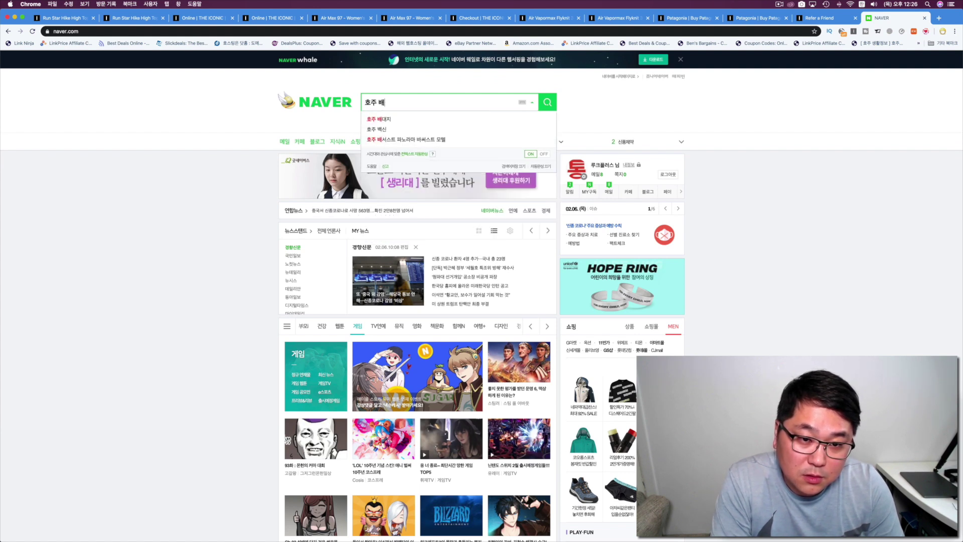
text(대지)
click(415, 119)
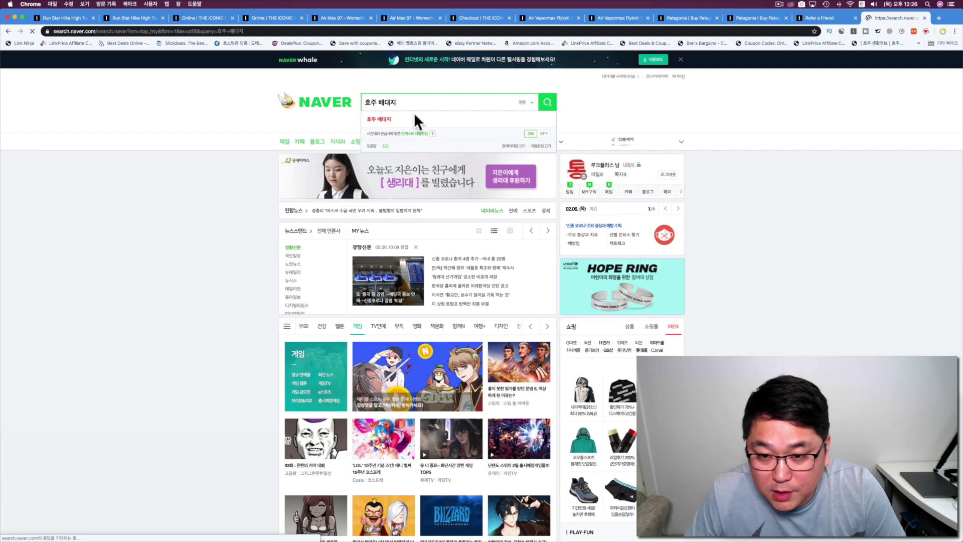
Open the 직구스타 forwarding site result in a new tab and return to the results.
scroll(442, 153, down, 2)
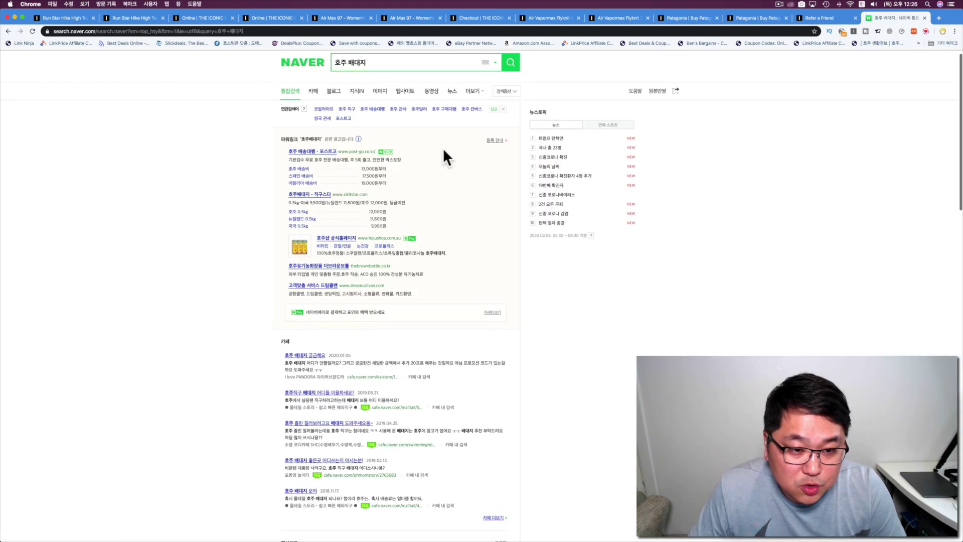
click(323, 185)
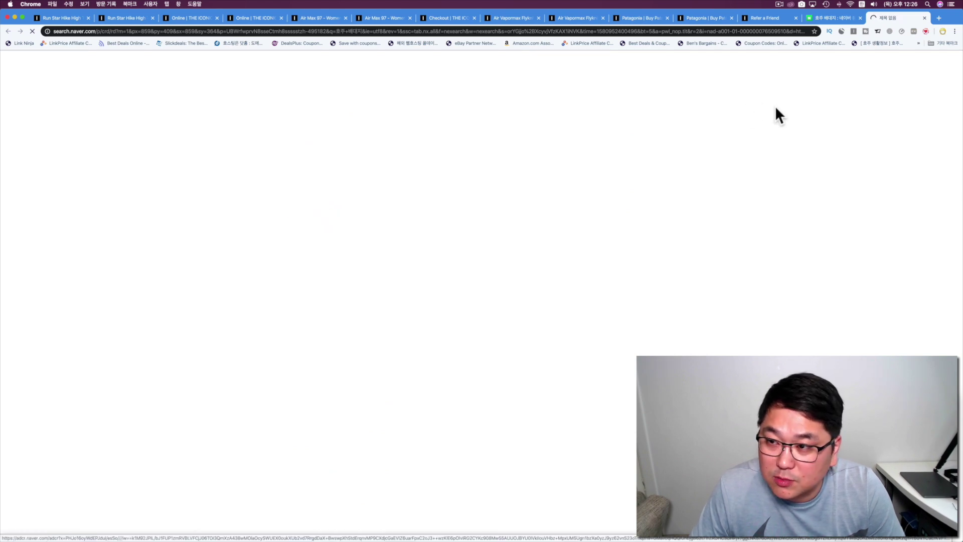
click(826, 17)
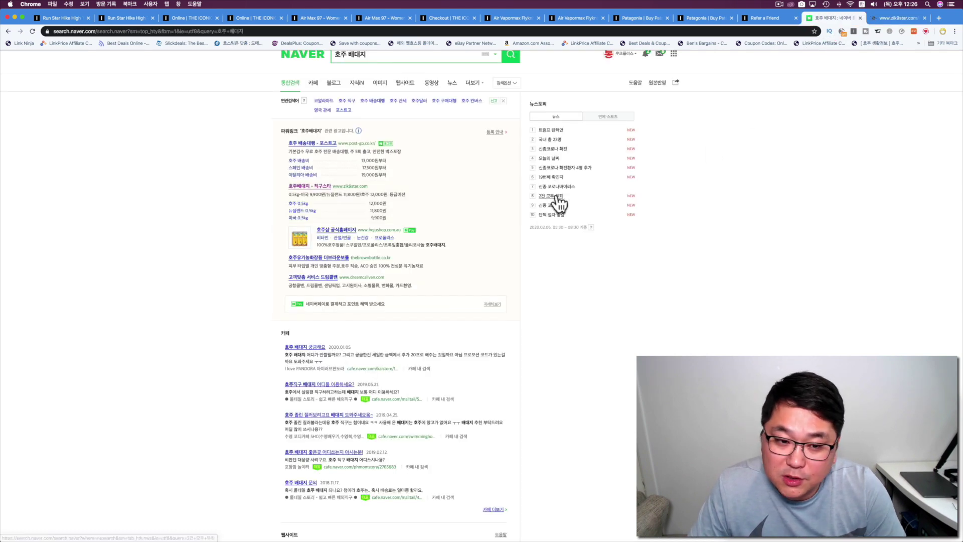
Open Zik9star's Australia address-entry page and highlight the Tullamarine VIC 3043 warehouse address.
click(888, 17)
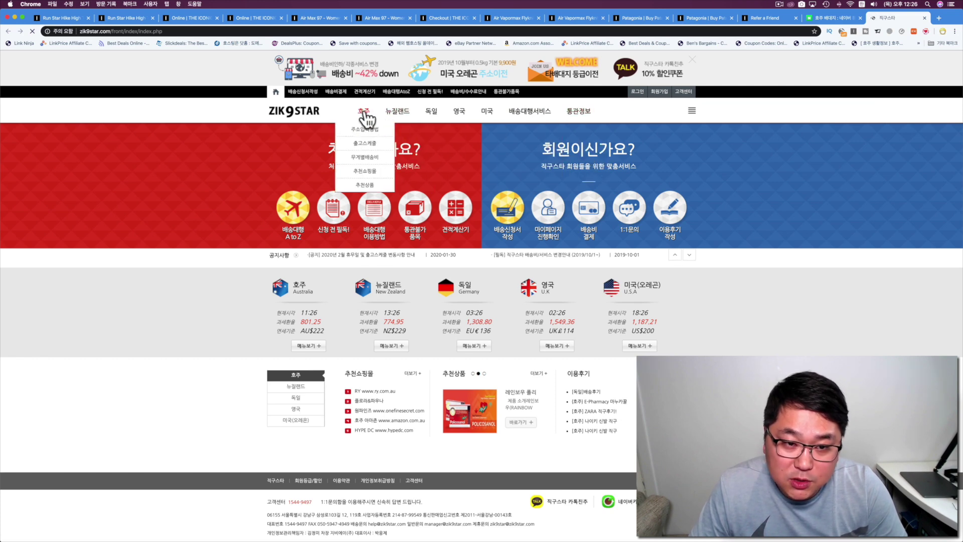
click(364, 134)
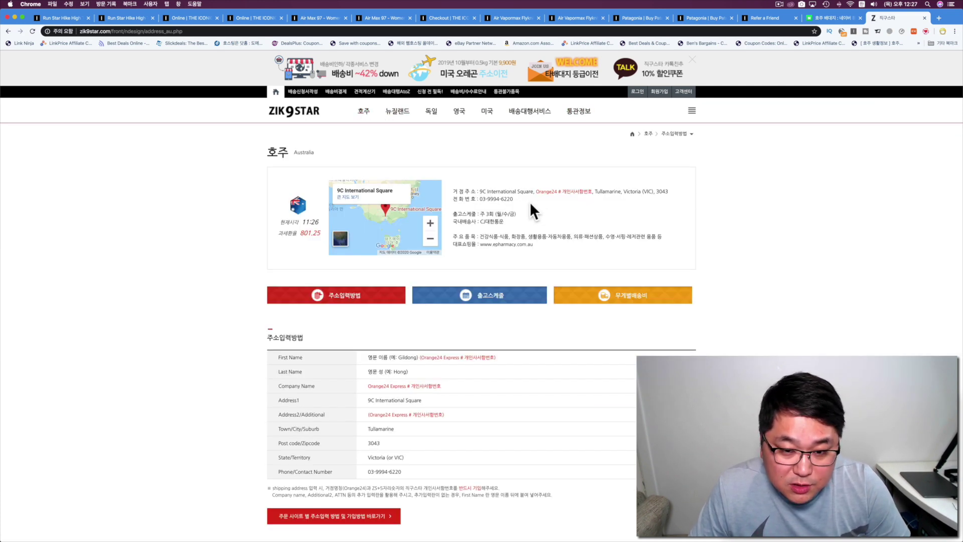
scroll(560, 203, down, 1)
scroll(561, 202, down, 1)
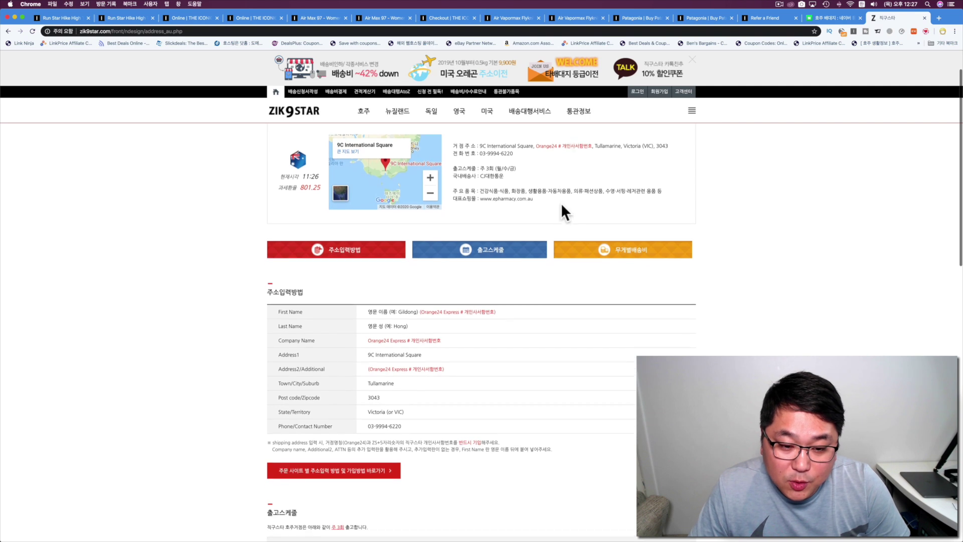
scroll(562, 203, up, 2)
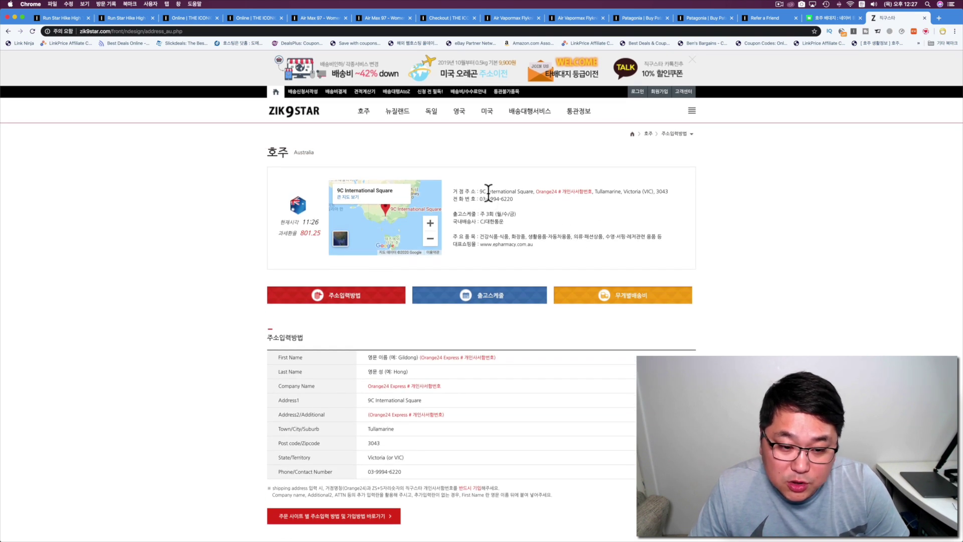
drag(669, 191, 479, 191)
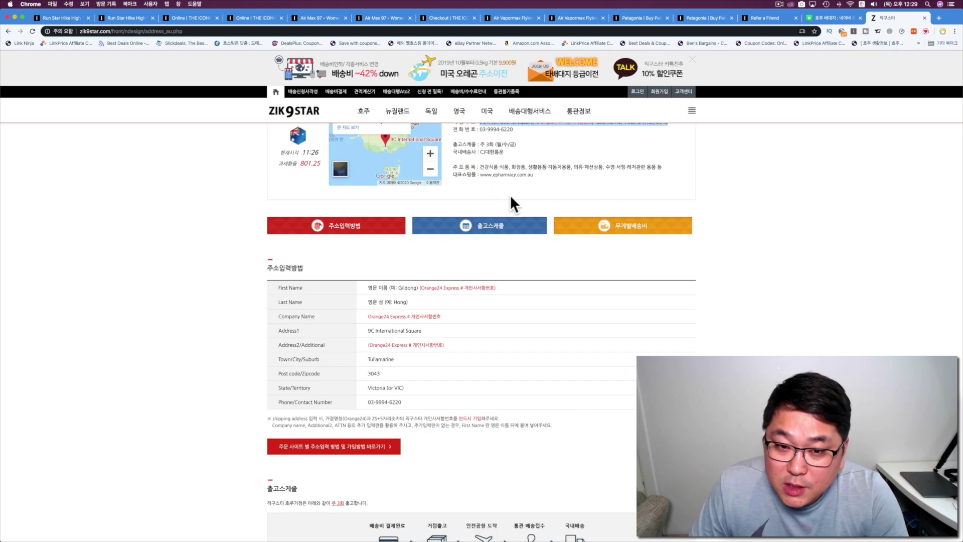
scroll(510, 195, up, 2)
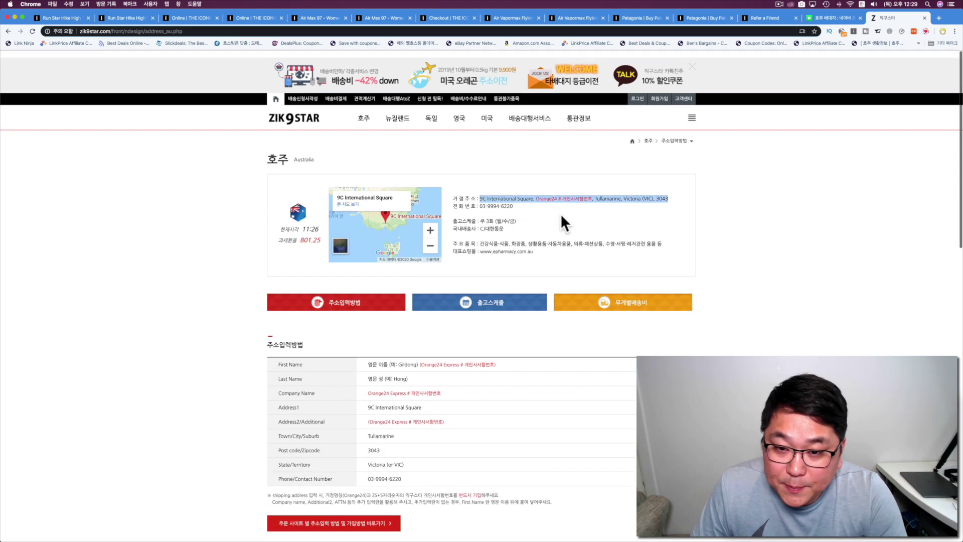
click(594, 206)
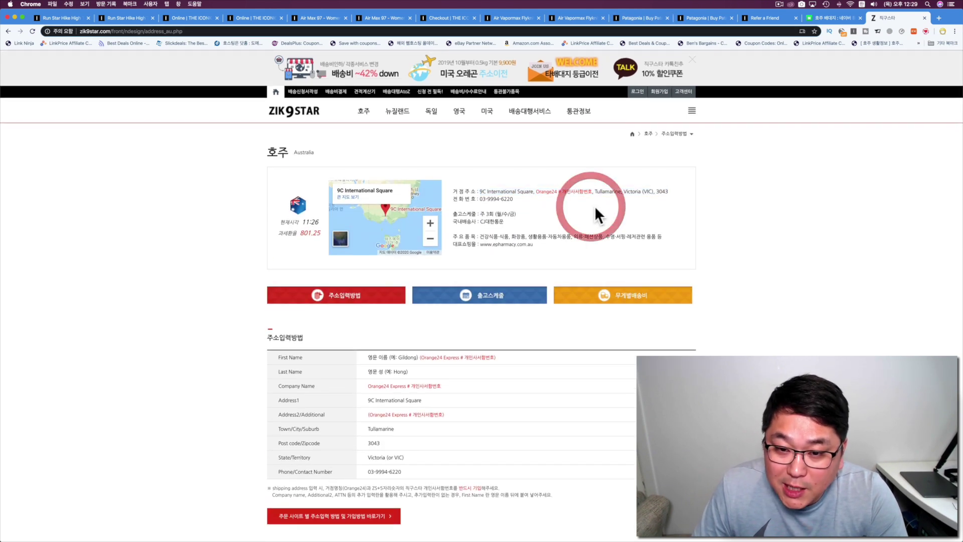
Compare THE ICONIC checkout against the Zik9star warehouse address page.
click(453, 18)
click(831, 224)
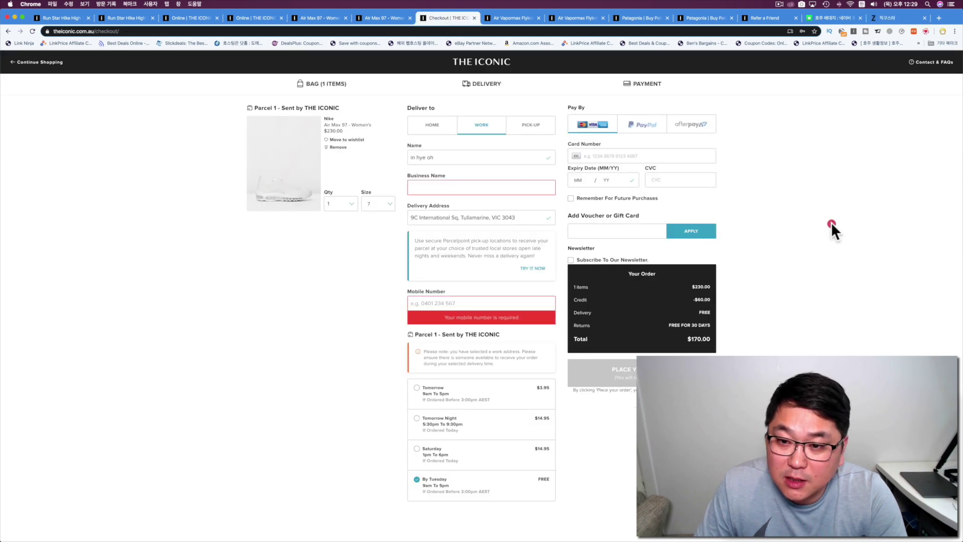
click(897, 17)
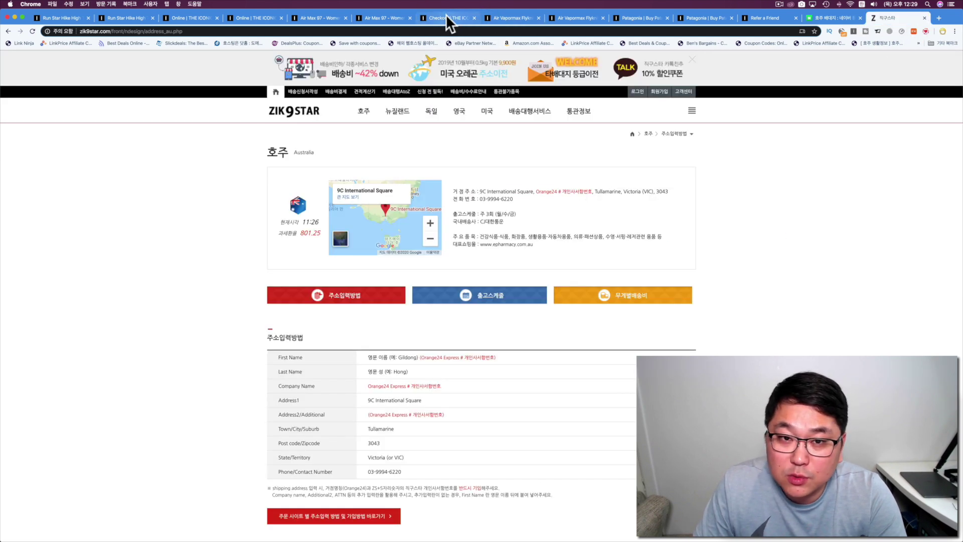
click(445, 19)
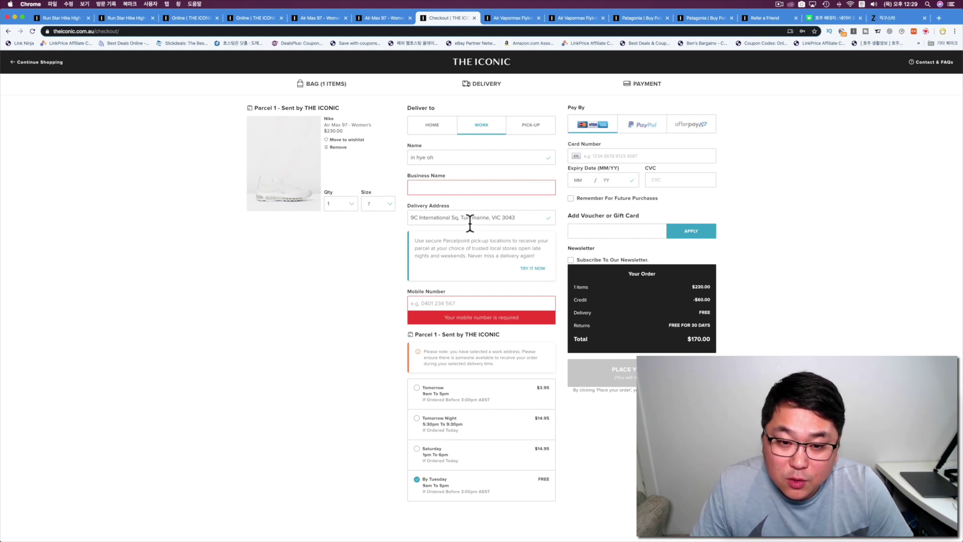
Review the pre-filled work delivery address and focus the empty Business Name field.
click(388, 219)
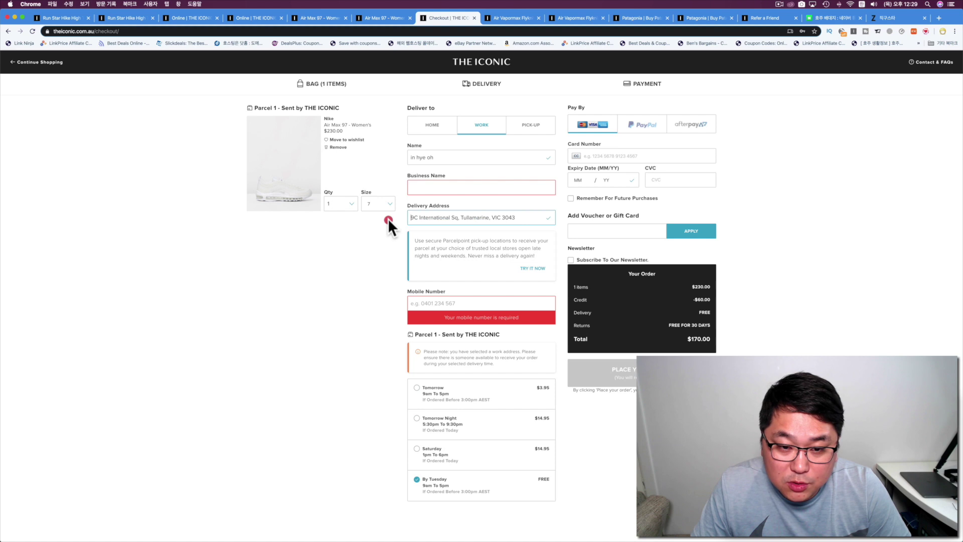
click(535, 218)
drag(535, 219, 397, 216)
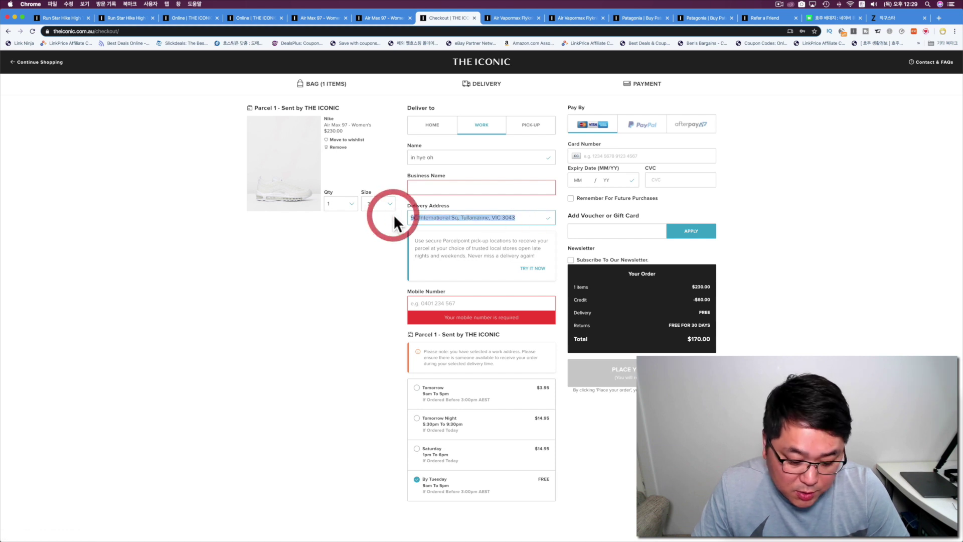
click(430, 188)
key(Tab)
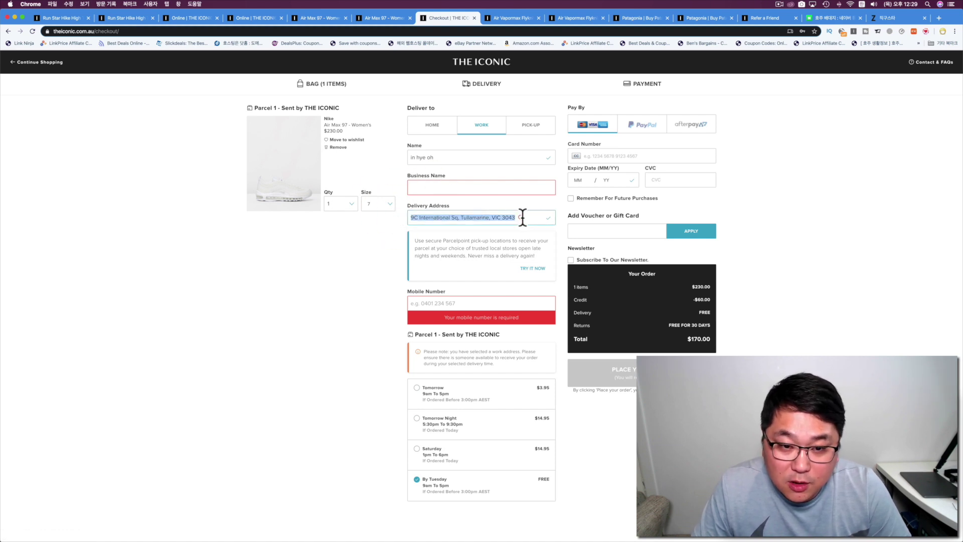
click(522, 217)
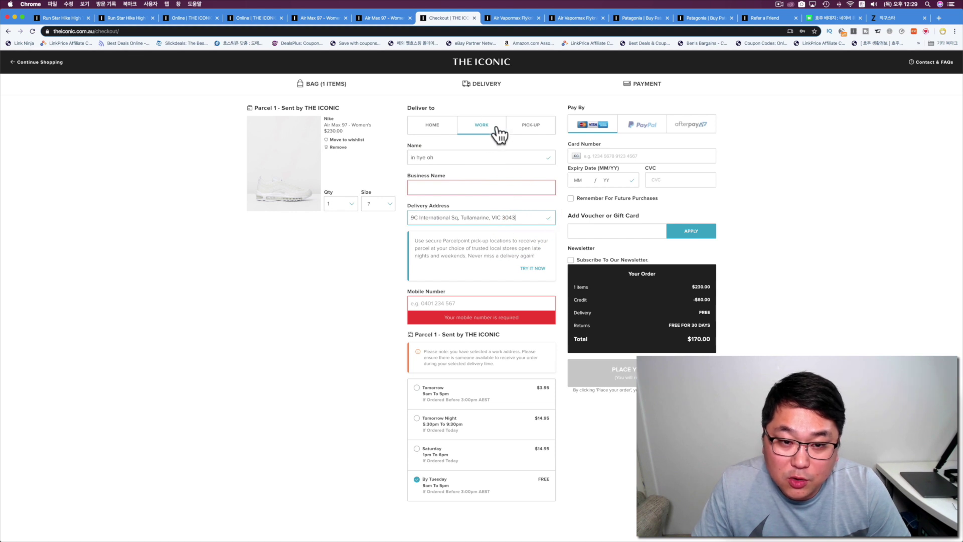
click(441, 186)
Copy the Orange24 mailbox reference from Zik9star for the checkout's Business Name.
click(897, 18)
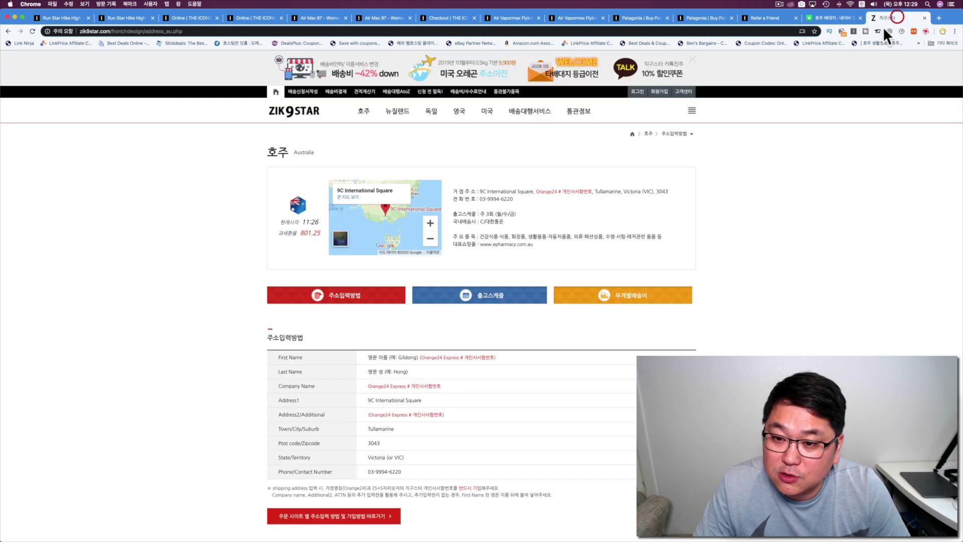
drag(591, 191, 534, 191)
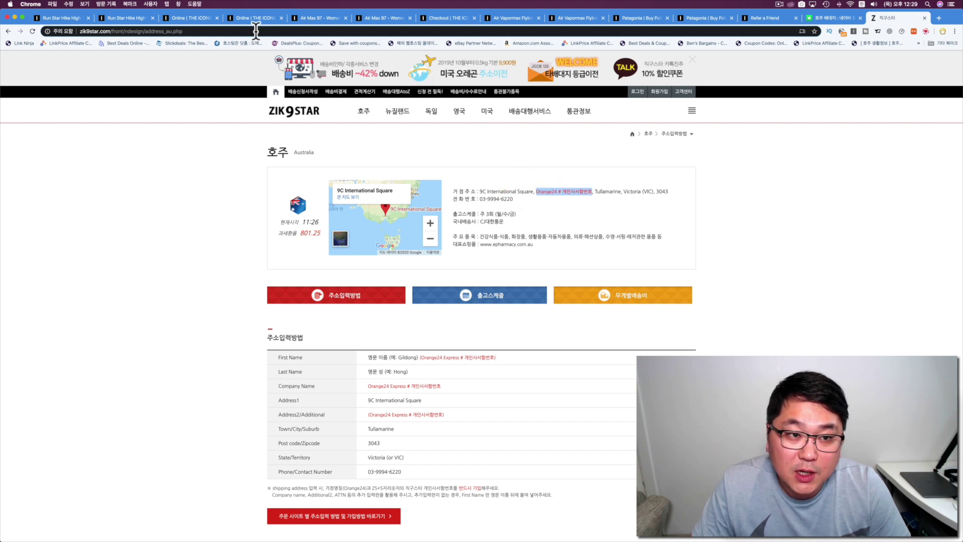
click(444, 17)
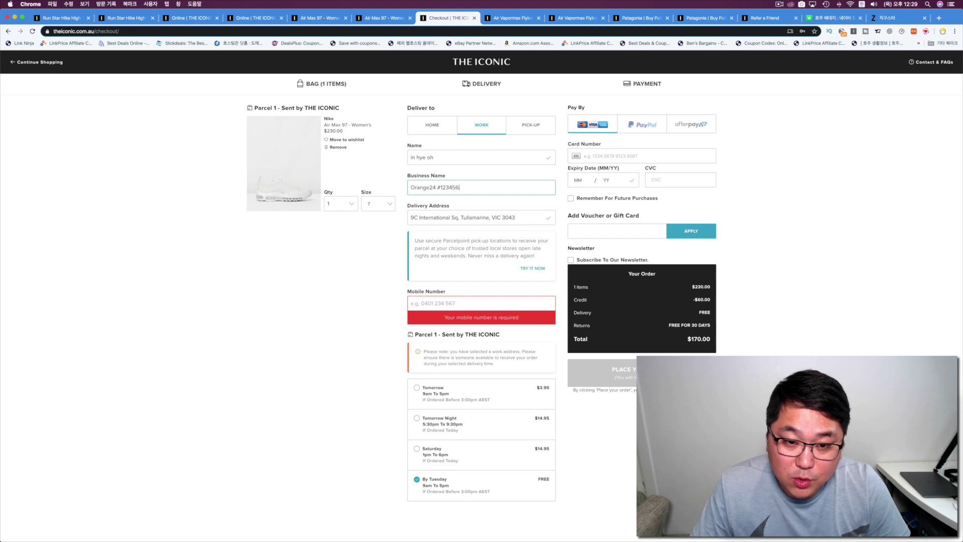
Replace the recipient's full name in the Name field, retyped in English.
click(318, 282)
triple_click(440, 157)
text(ㅣㅓㅏㄷ)
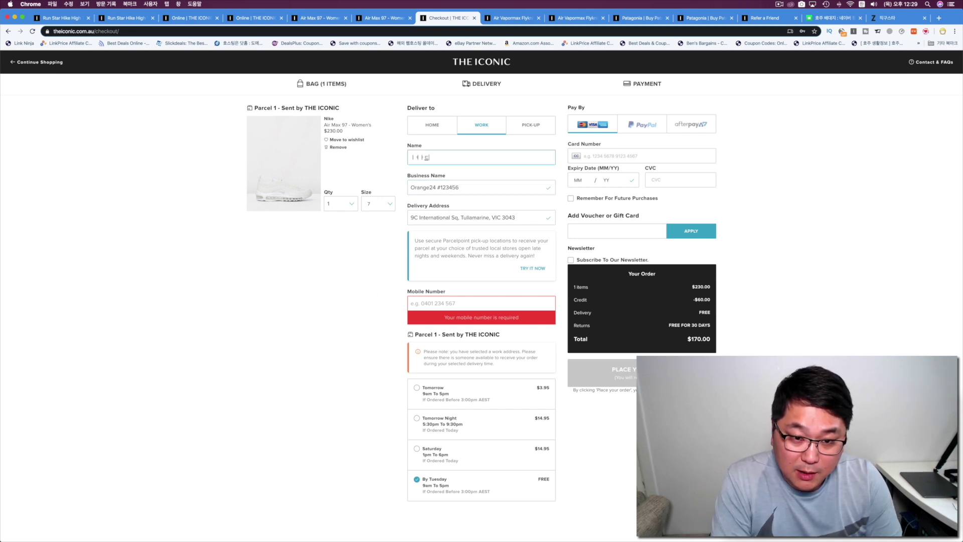
key(BackSpace)
key(BackSpace)
key(BackSpace)
key(BackSpace)
key(ctrl+space)
text(lu)
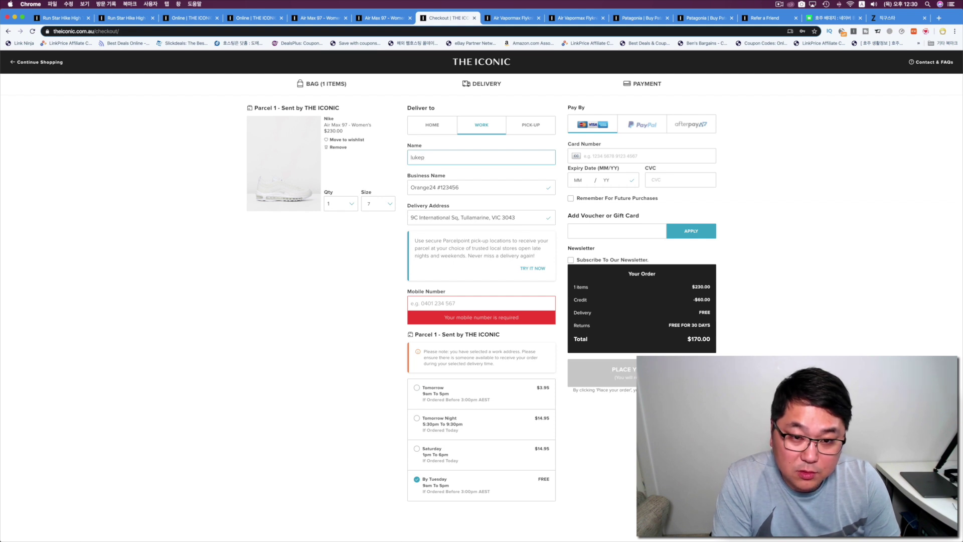
click(329, 273)
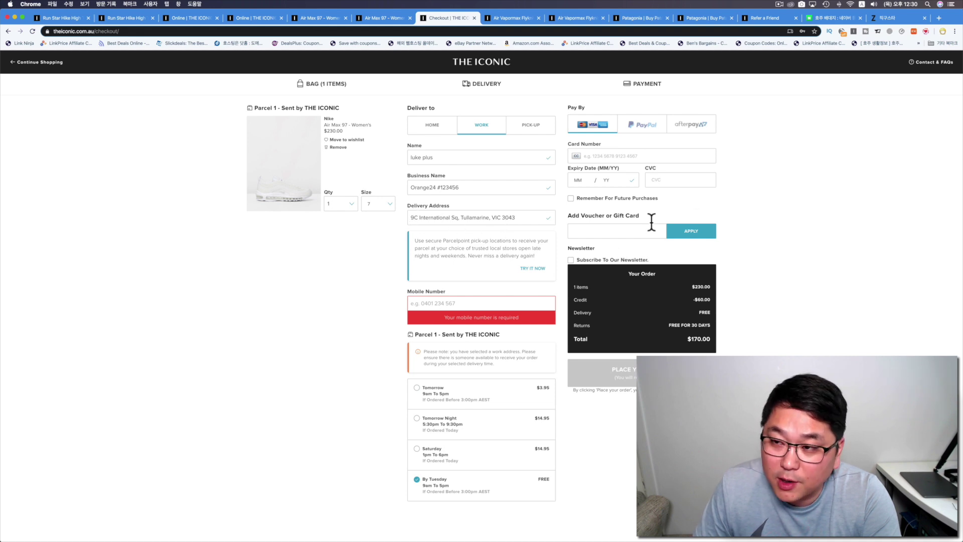
click(887, 18)
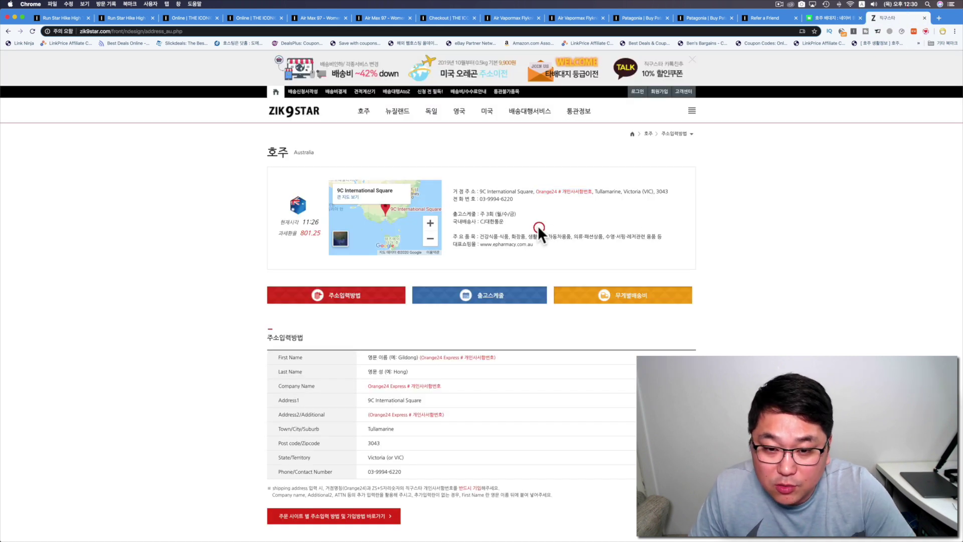
Look up the warehouse contact phone on Zik9star and focus the checkout's Mobile Number field.
scroll(538, 224, down, 5)
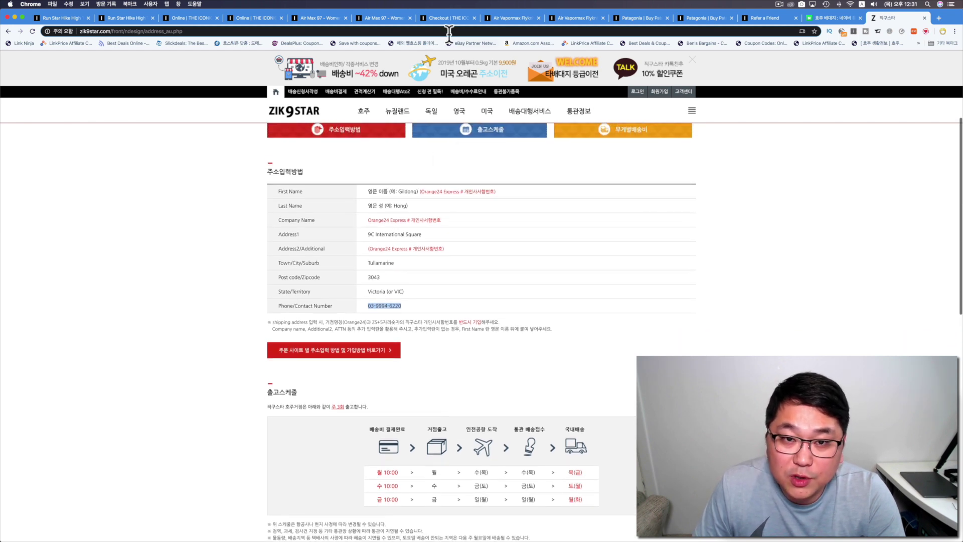
click(447, 19)
click(417, 299)
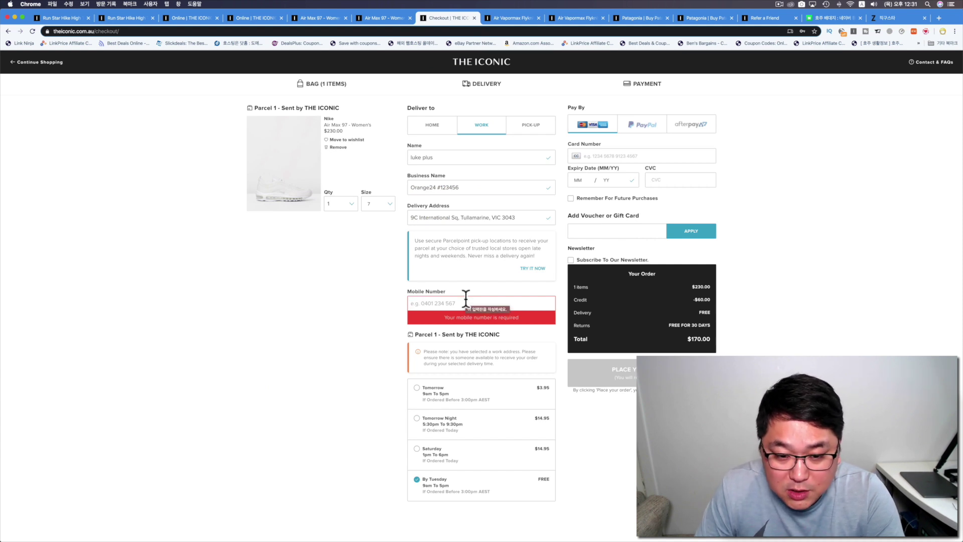
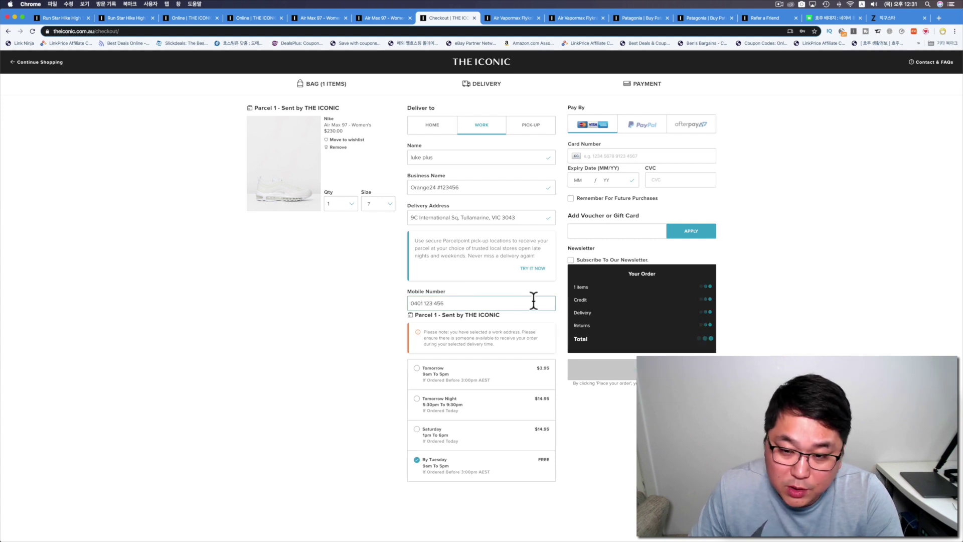
Enter the mobile number in the Mobile Number field and confirm it validates.
click(768, 271)
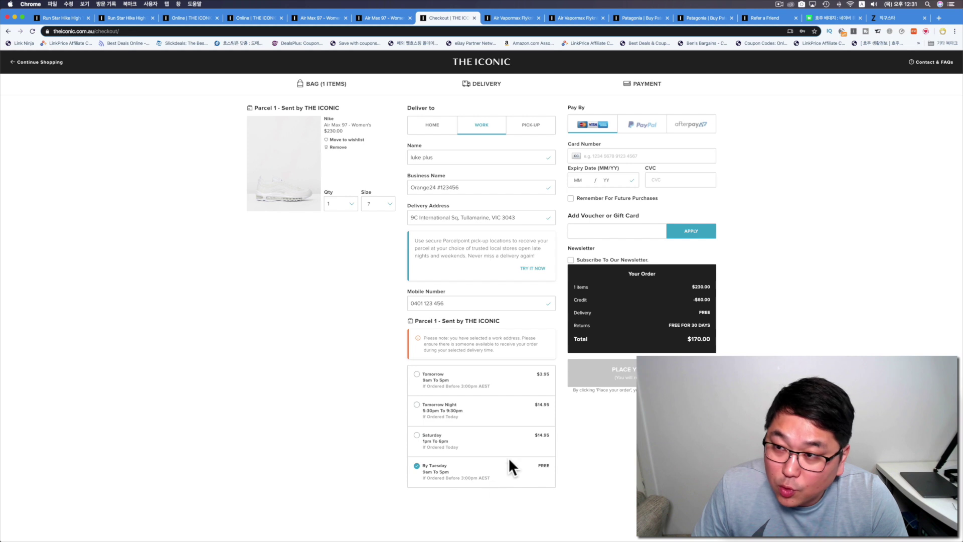
click(912, 5)
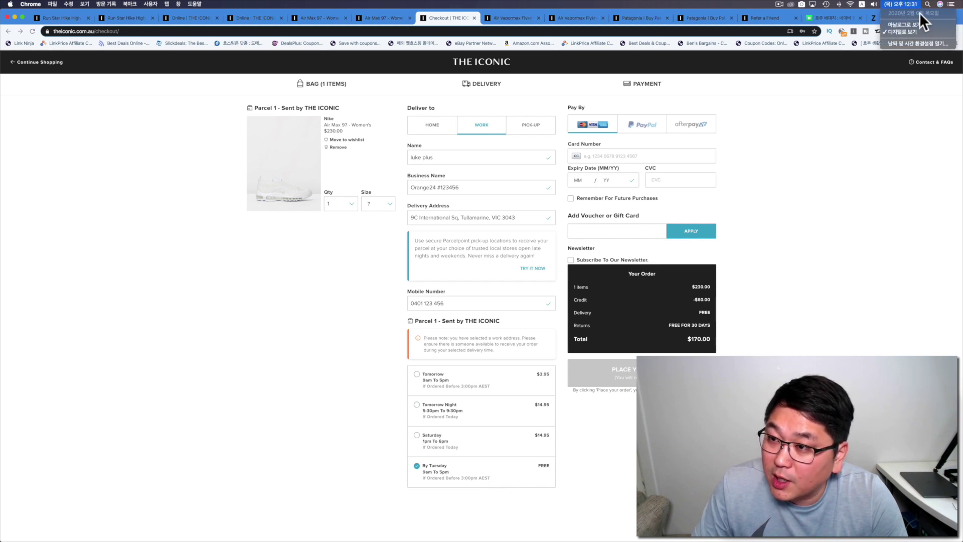
click(621, 441)
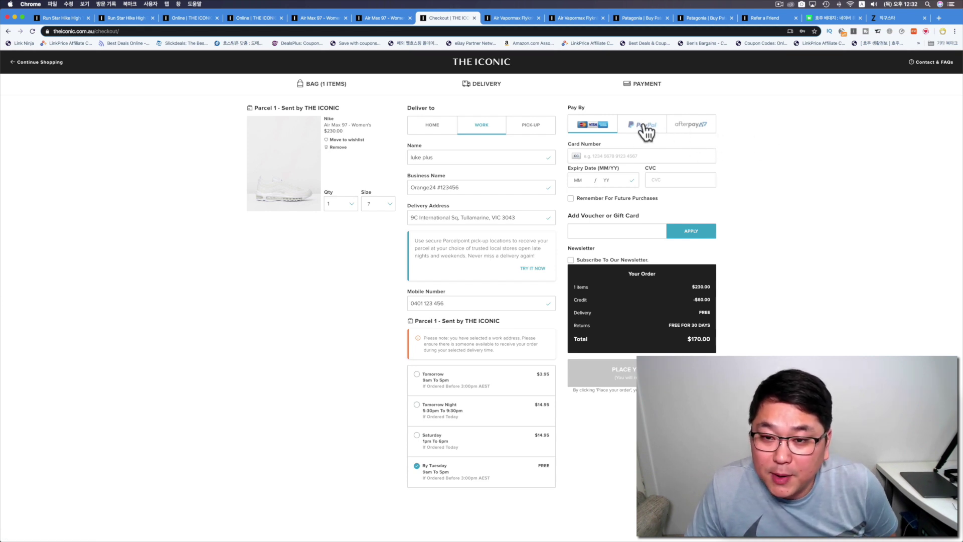
Step through the empty card number, expiry month and year, CVC and voucher fields.
click(594, 155)
click(590, 155)
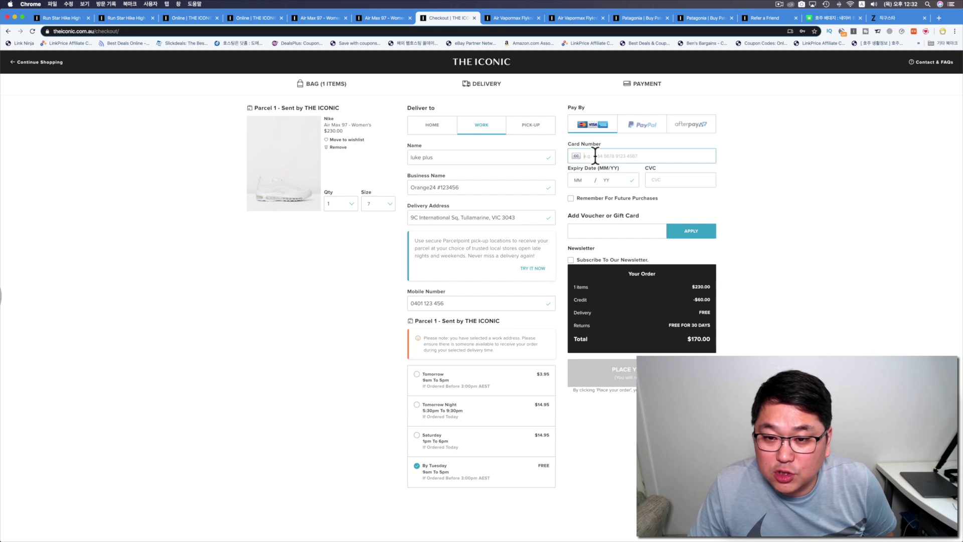
click(578, 180)
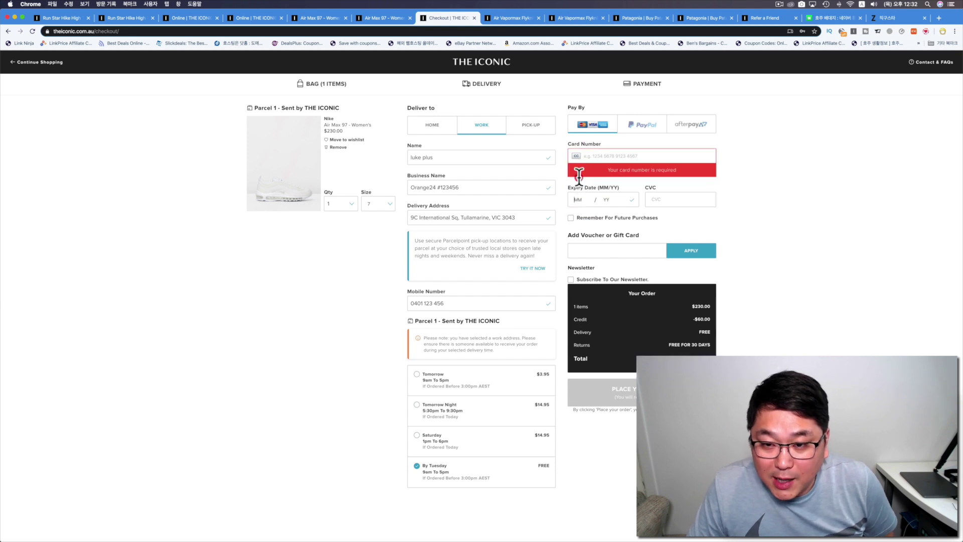
click(612, 199)
click(667, 196)
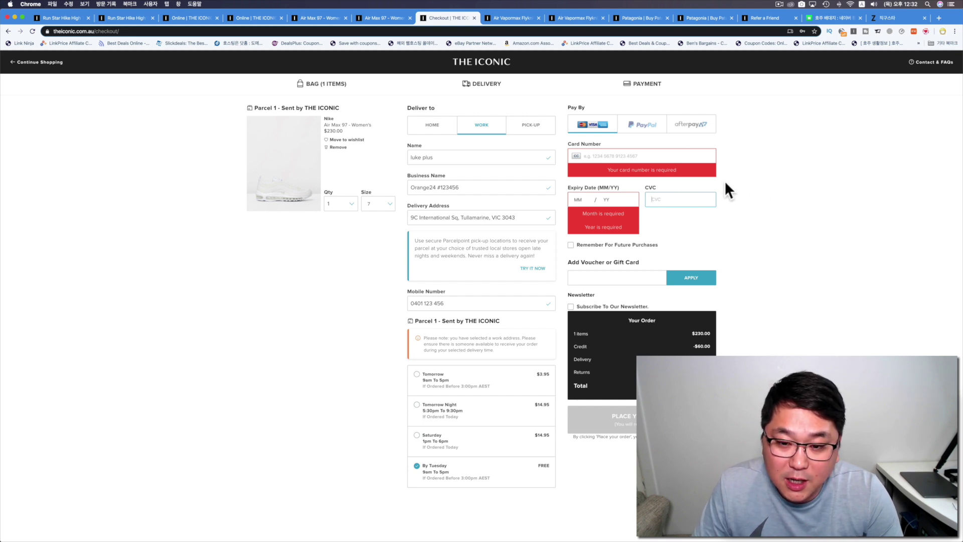
click(599, 278)
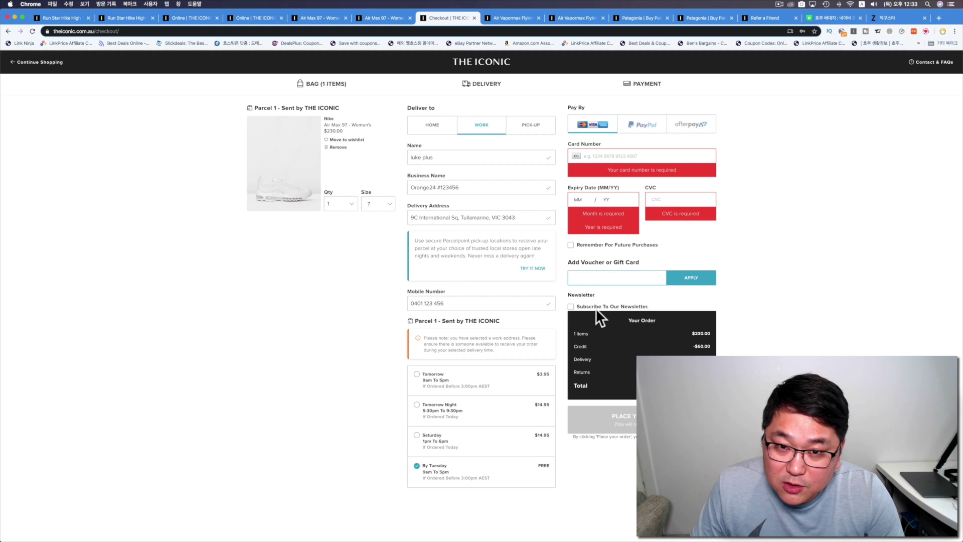
Toggle the newsletter opt-in on and back off, leaving it unchecked.
click(570, 306)
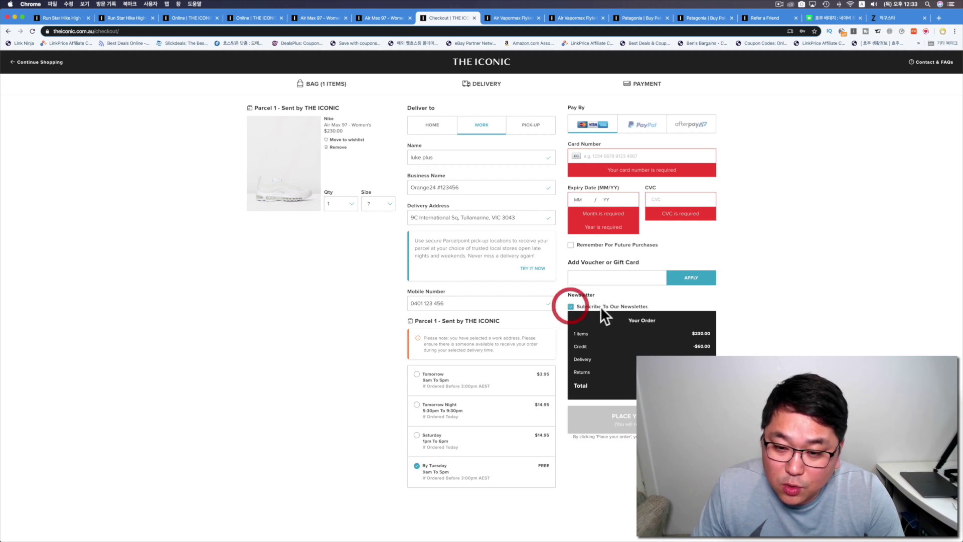
click(570, 305)
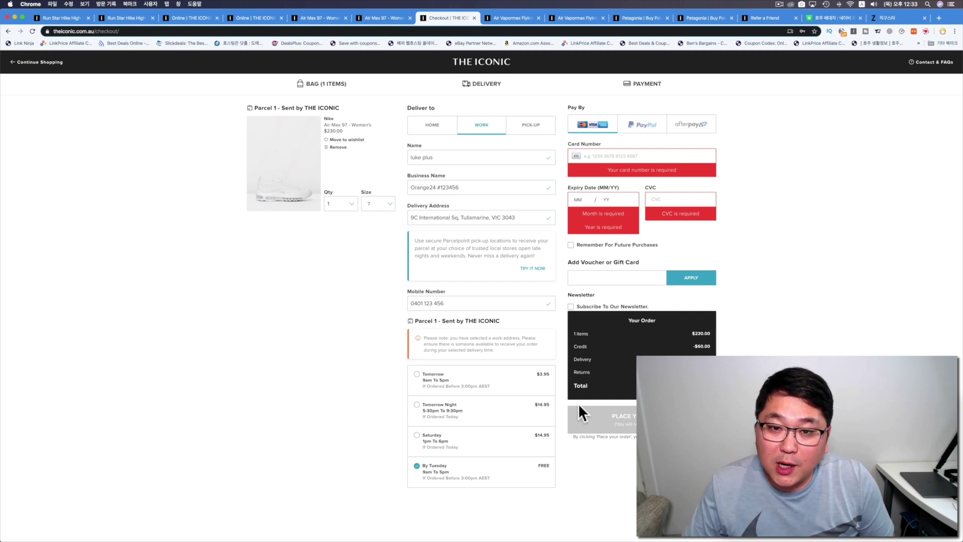
click(907, 19)
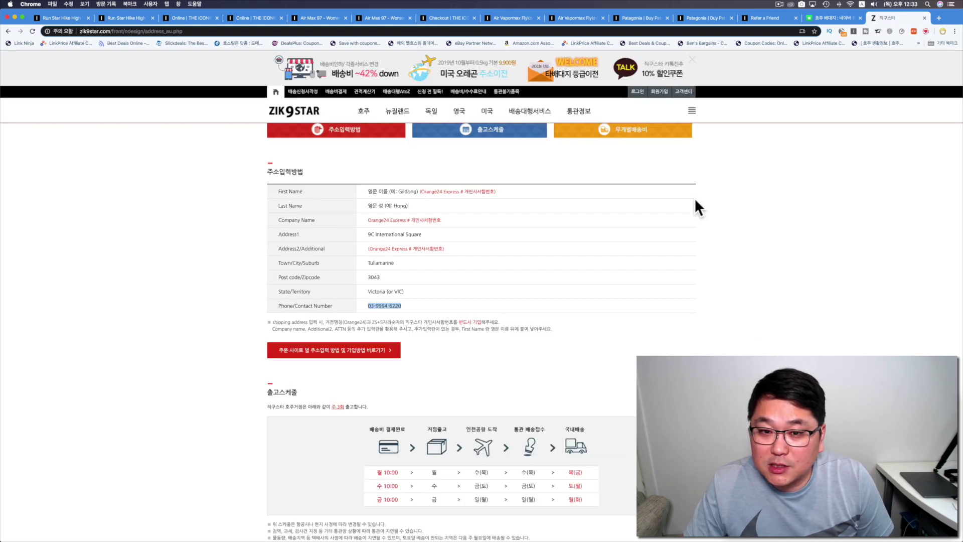
Return to the Zik9star home page, then switch to the Air Vapormax Flyknit 3 product page on THE ICONIC.
scroll(697, 200, up, 5)
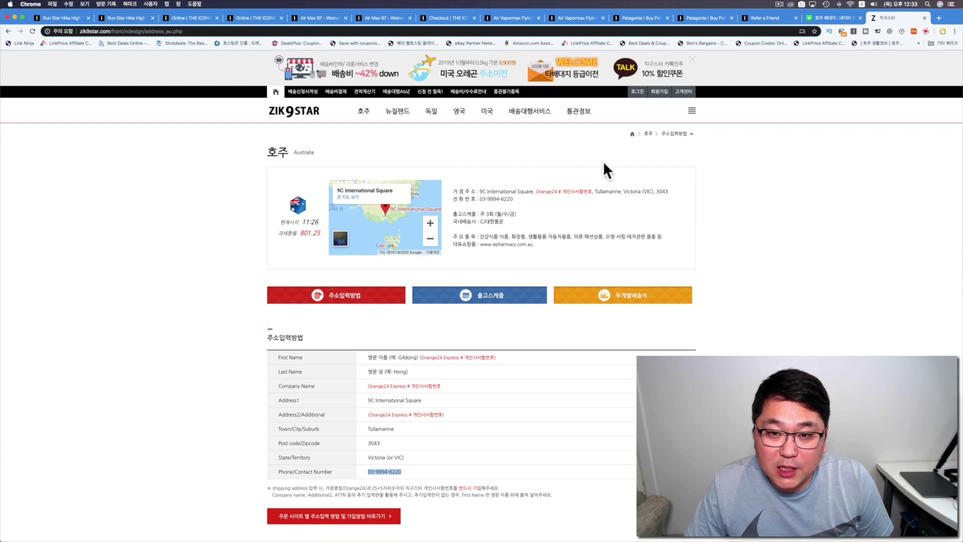
key(super+Left)
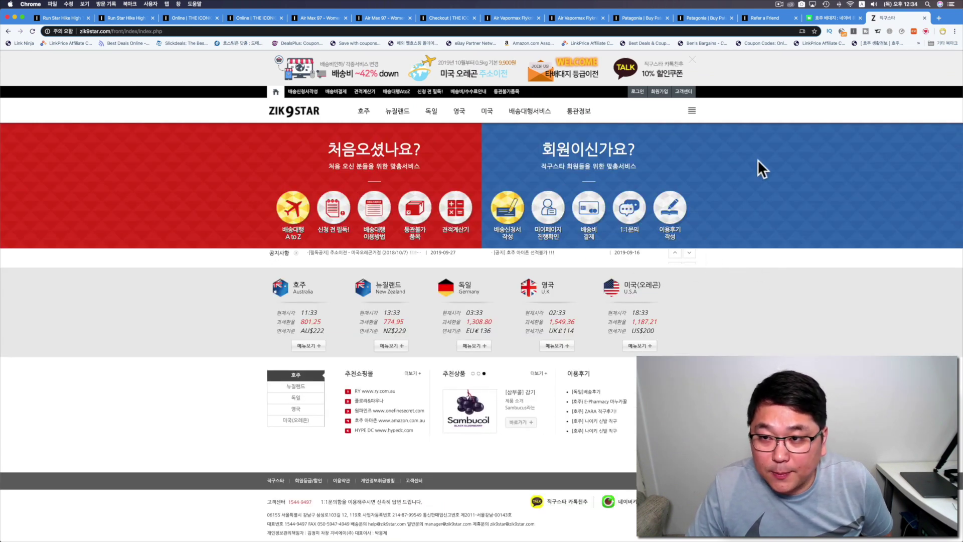
click(511, 18)
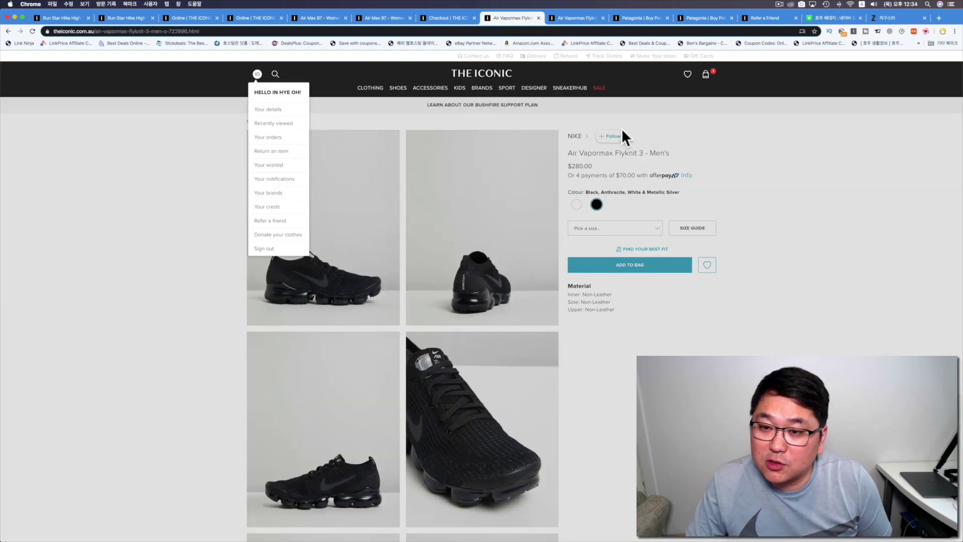